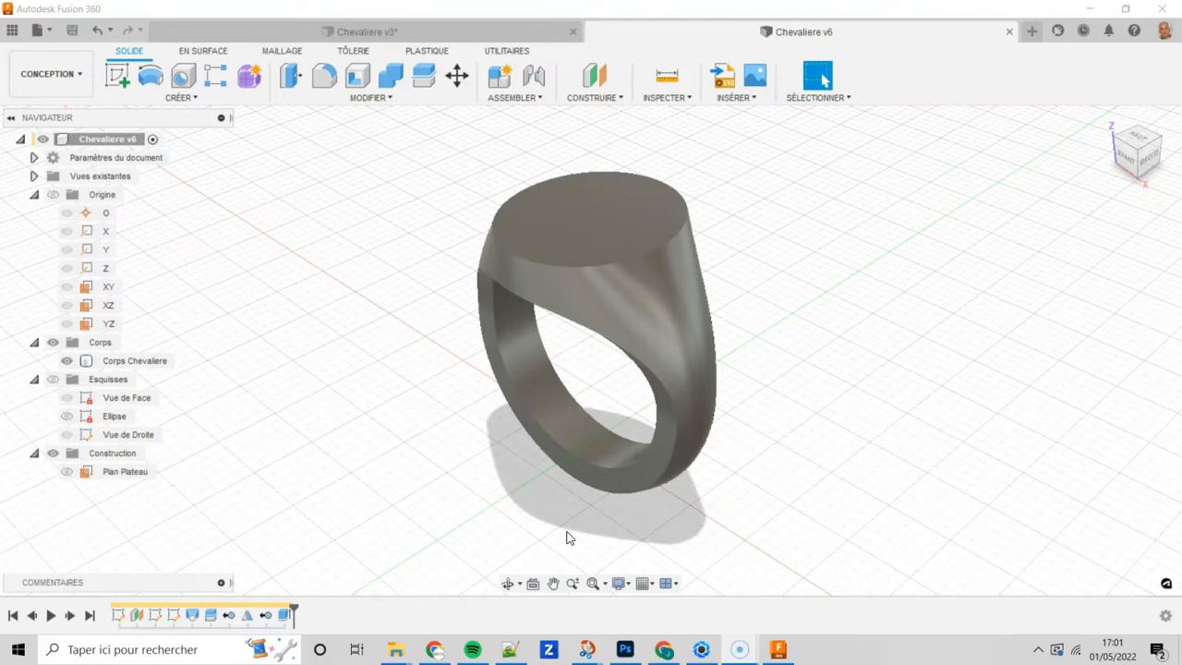
Step: Search the appearance library for "or" and apply the Or - Poli appearance to the body Corps Chevaliere
{"action": "right_click", "coordinate": [148, 368]}
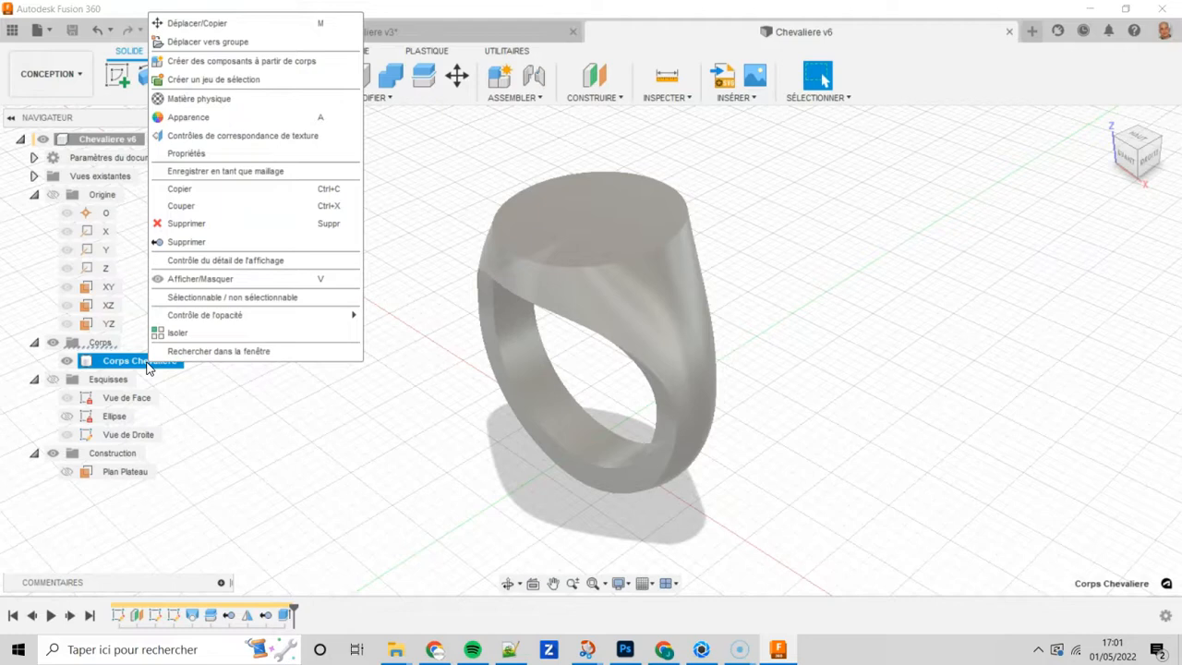
{"action": "left_click", "coordinate": [205, 117]}
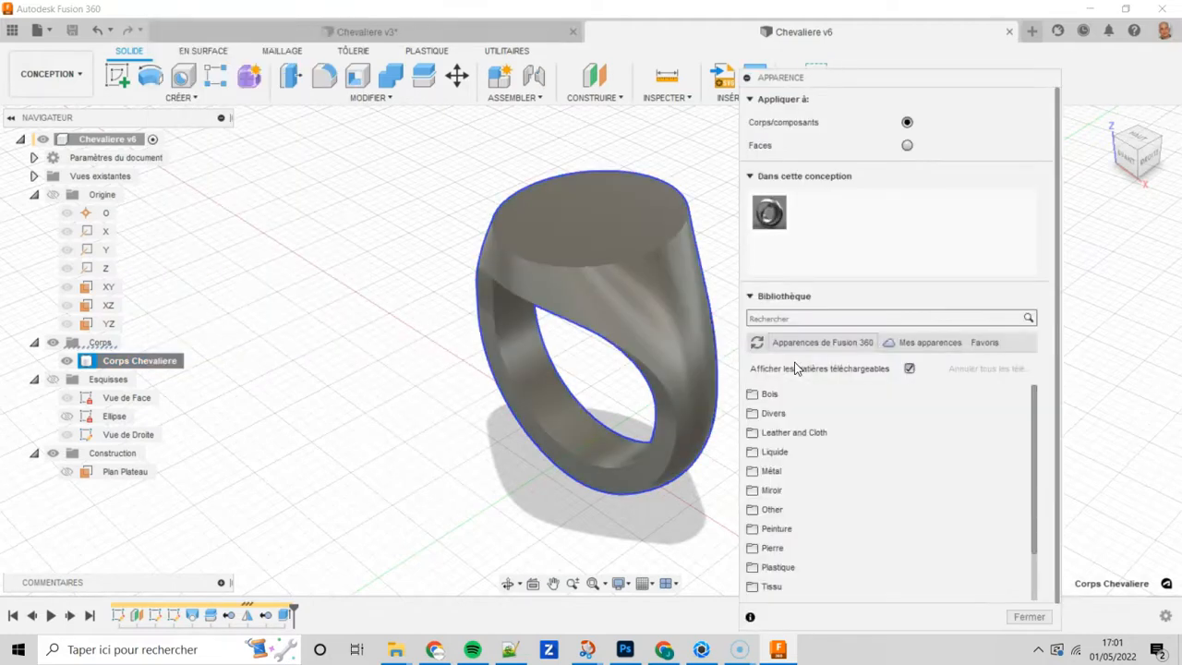
{"action": "left_click", "coordinate": [818, 318]}
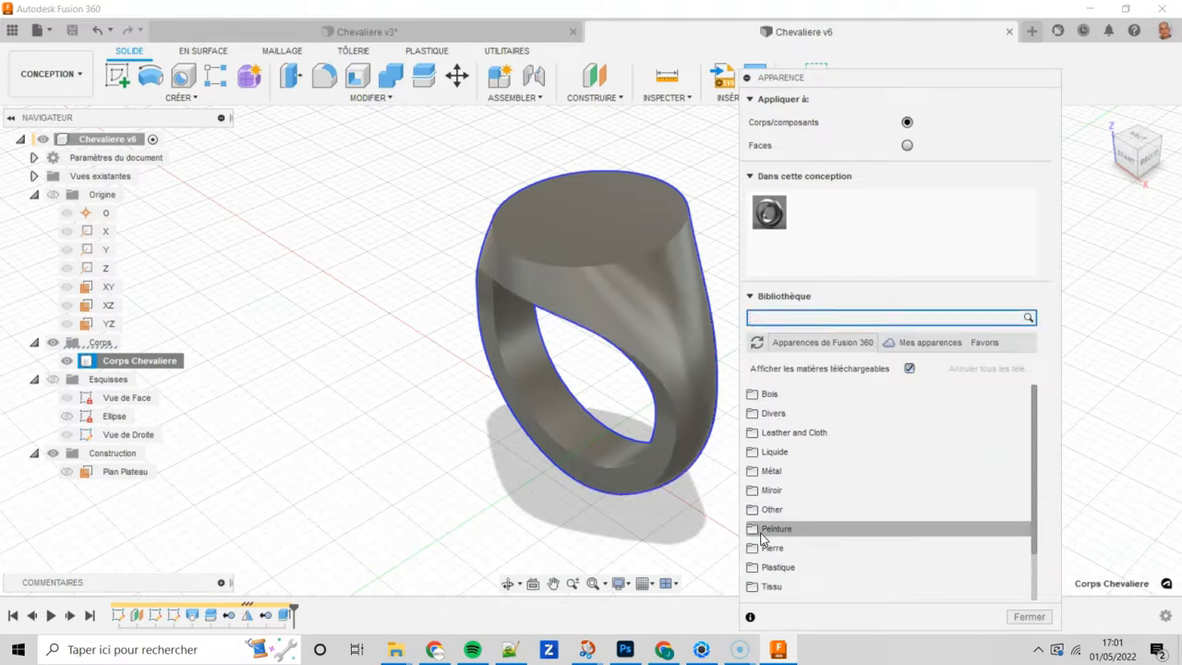
{"action": "type", "text": "or"}
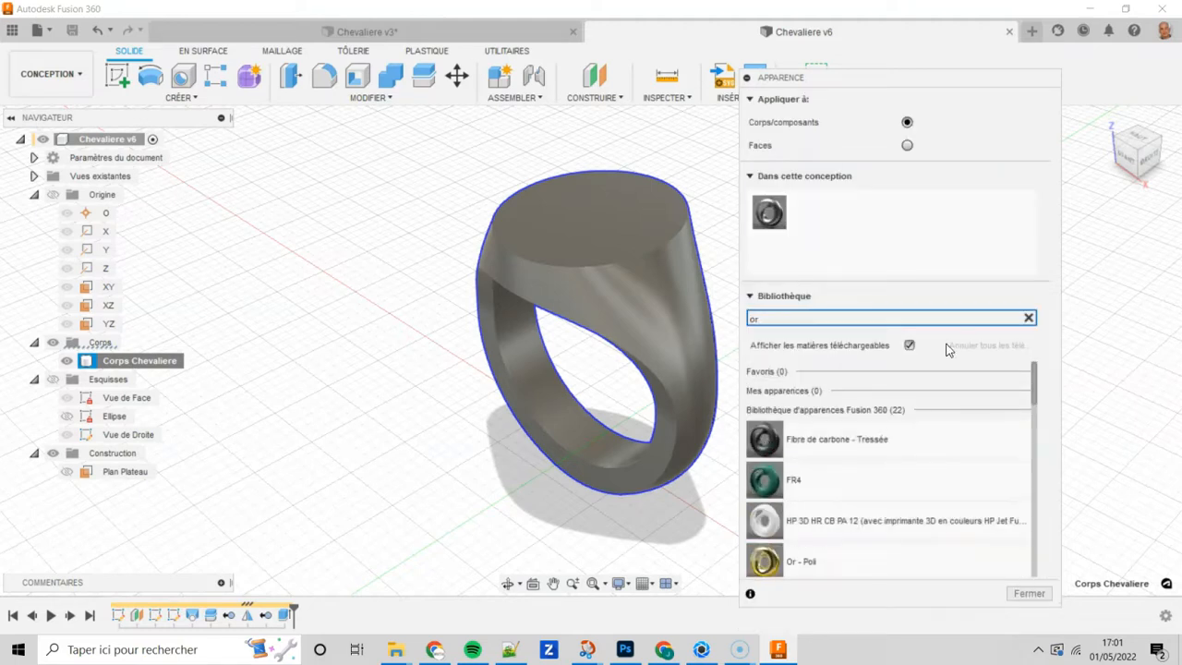
{"action": "left_click", "coordinate": [837, 558]}
{"action": "left_click_drag", "start_coordinate": [837, 557], "coordinate": [639, 298]}
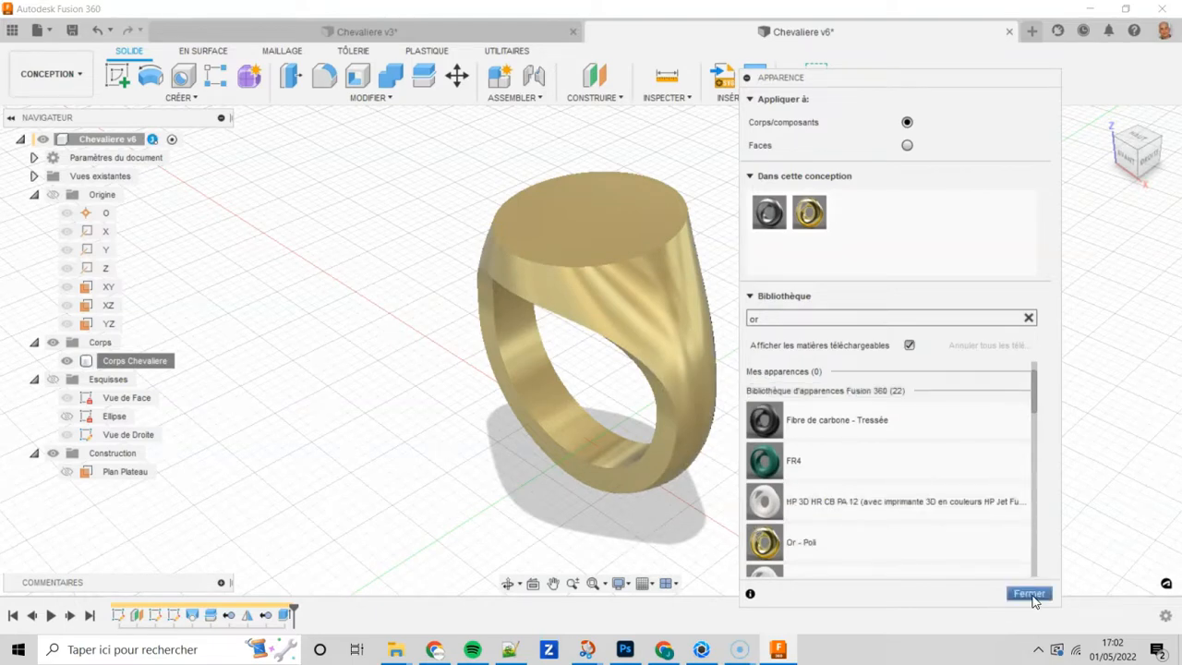
{"action": "left_click", "coordinate": [1029, 595]}
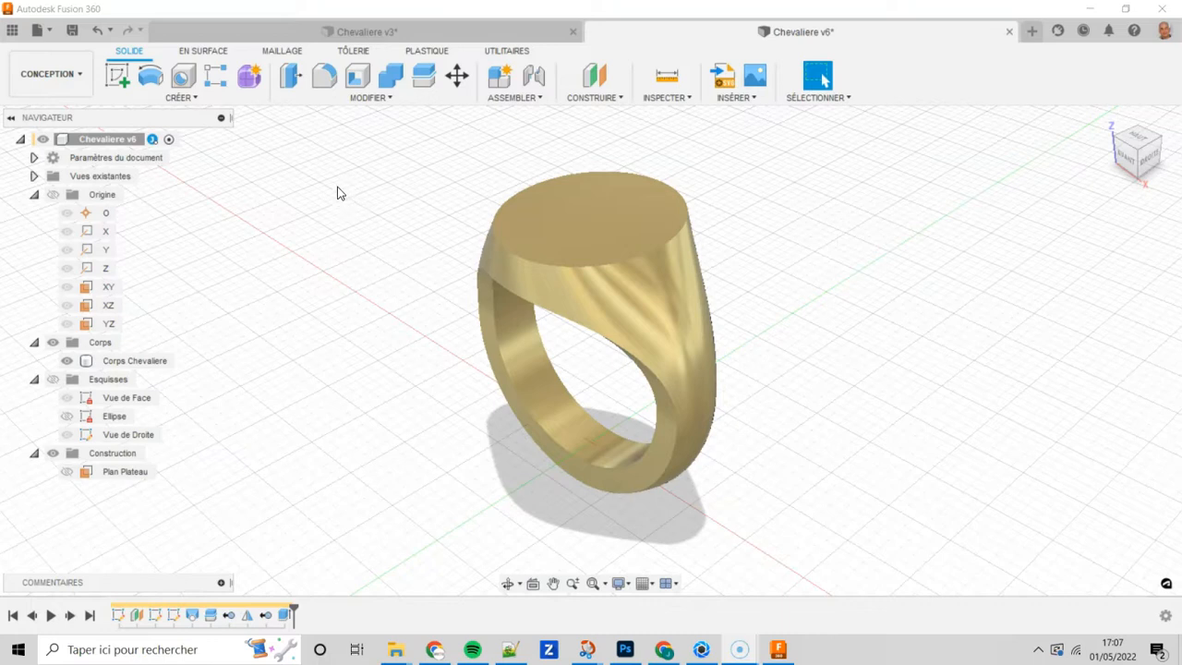
Step: Start a constant-radius fillet on the ring's side and inner faces with tangent chain enabled and a 0.3 mm radius
{"action": "left_click", "coordinate": [372, 100]}
{"action": "left_click", "coordinate": [369, 140]}
{"action": "middle_click_drag", "start_coordinate": [849, 335], "coordinate": [760, 338], "text": "shift"}
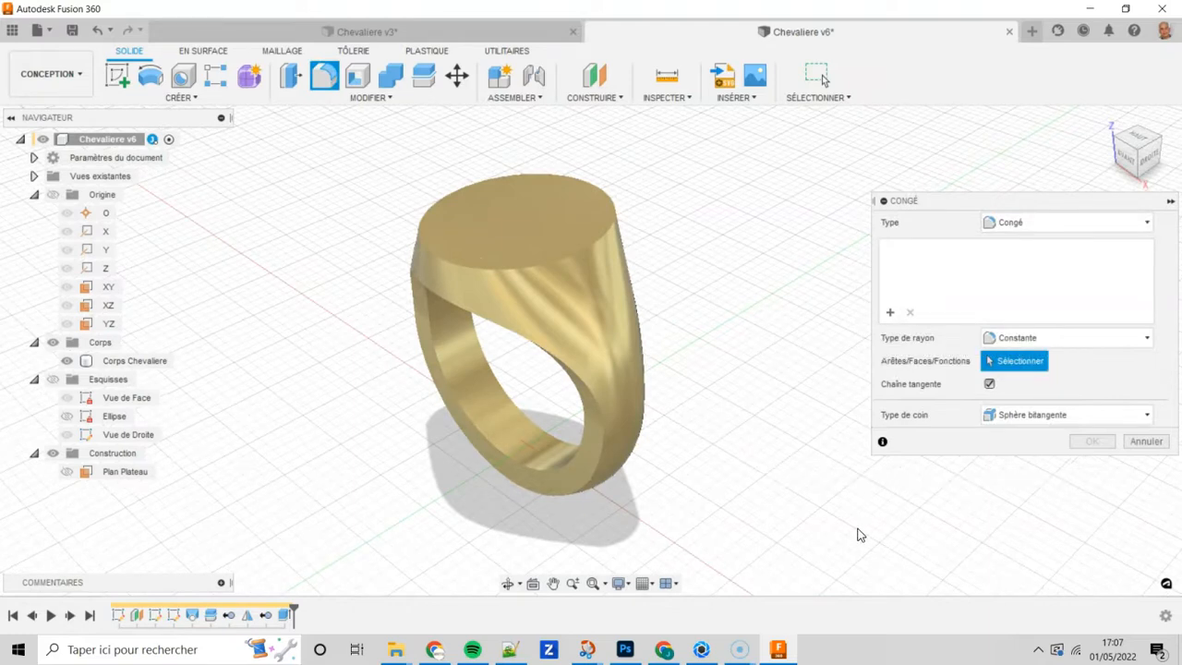
{"action": "mouse_move", "coordinate": [702, 483]}
{"action": "middle_mouse_down", "text": "shift"}
{"action": "mouse_move", "coordinate": [677, 472]}
{"action": "mouse_move", "coordinate": [708, 453]}
{"action": "mouse_move", "coordinate": [702, 465]}
{"action": "middle_mouse_up", "text": "shift"}
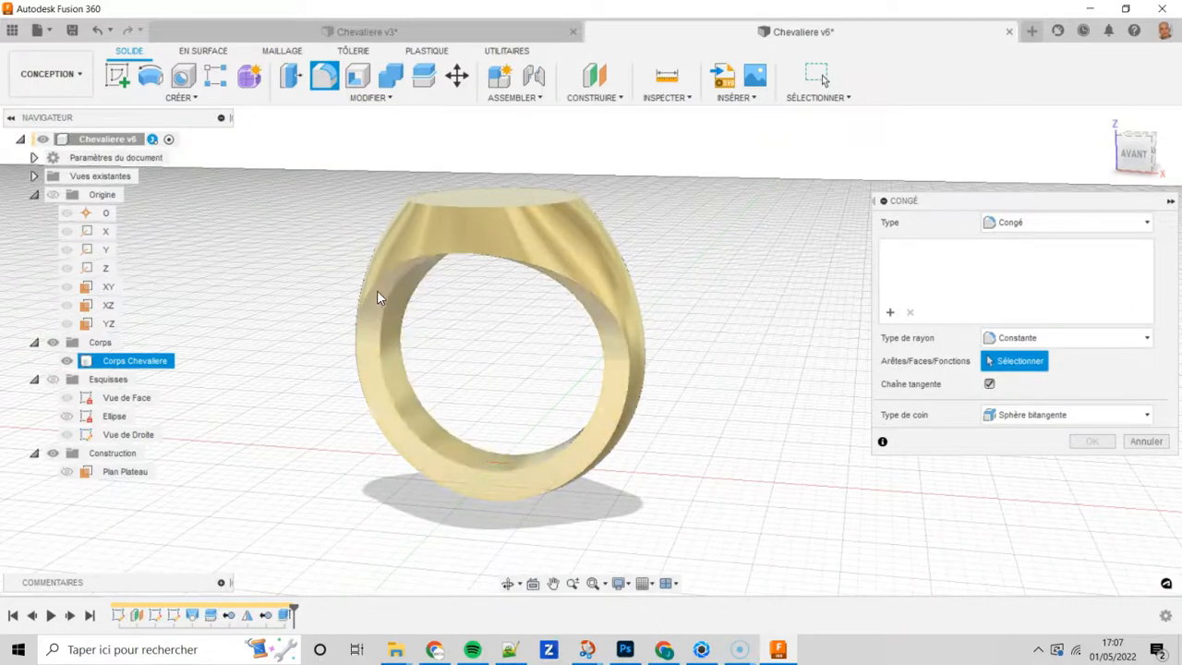
{"action": "left_click", "coordinate": [989, 384]}
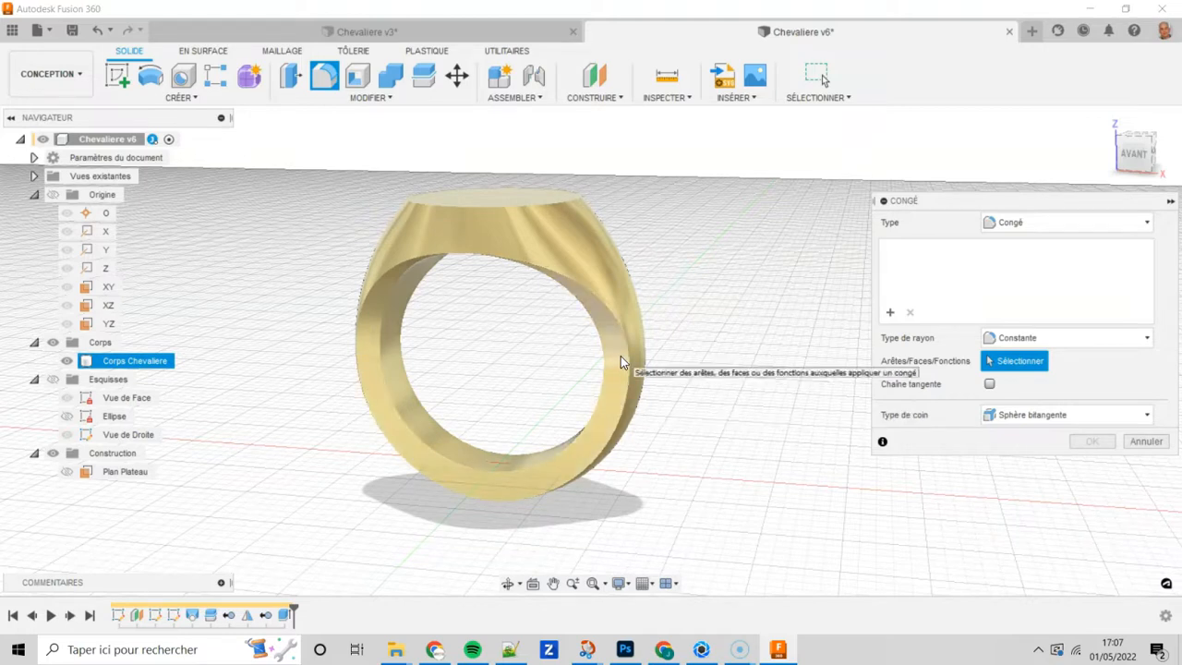
{"action": "left_click", "coordinate": [990, 384]}
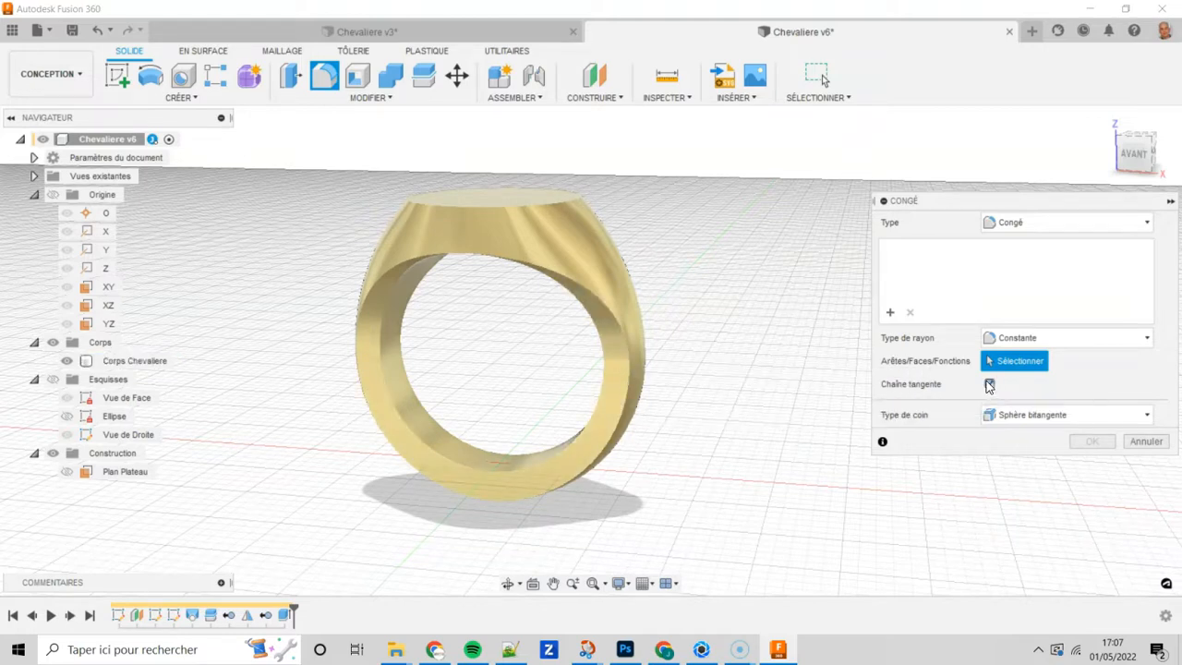
{"action": "middle_click_drag", "start_coordinate": [745, 419], "coordinate": [734, 425], "text": "shift"}
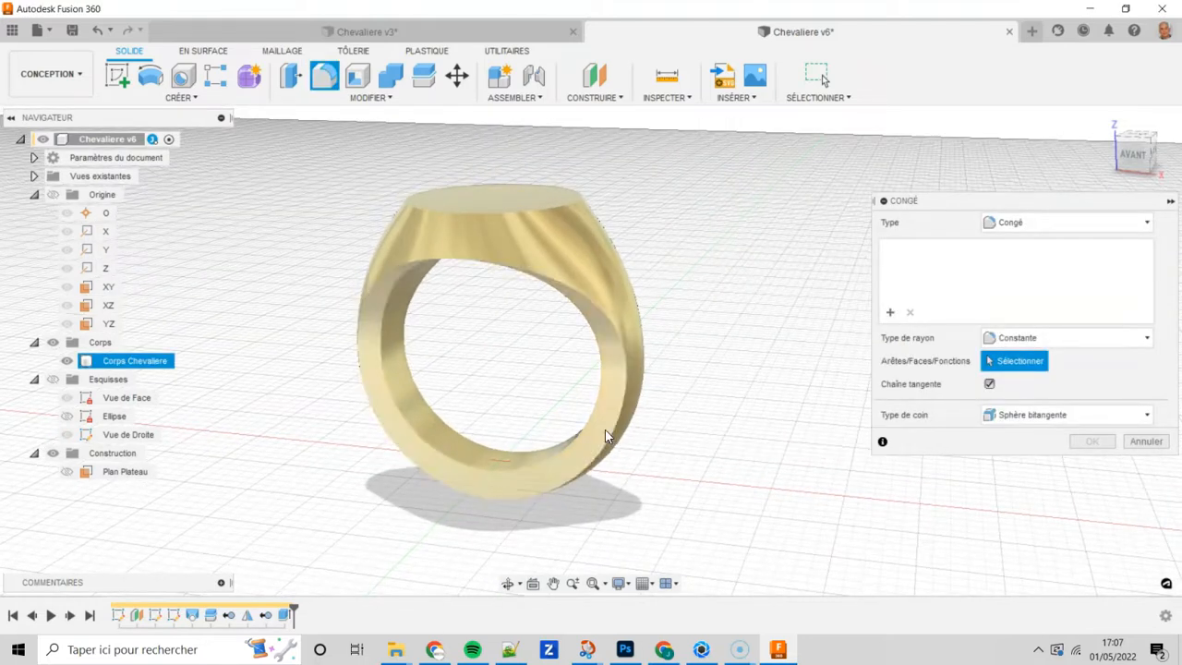
{"action": "left_click", "coordinate": [608, 435]}
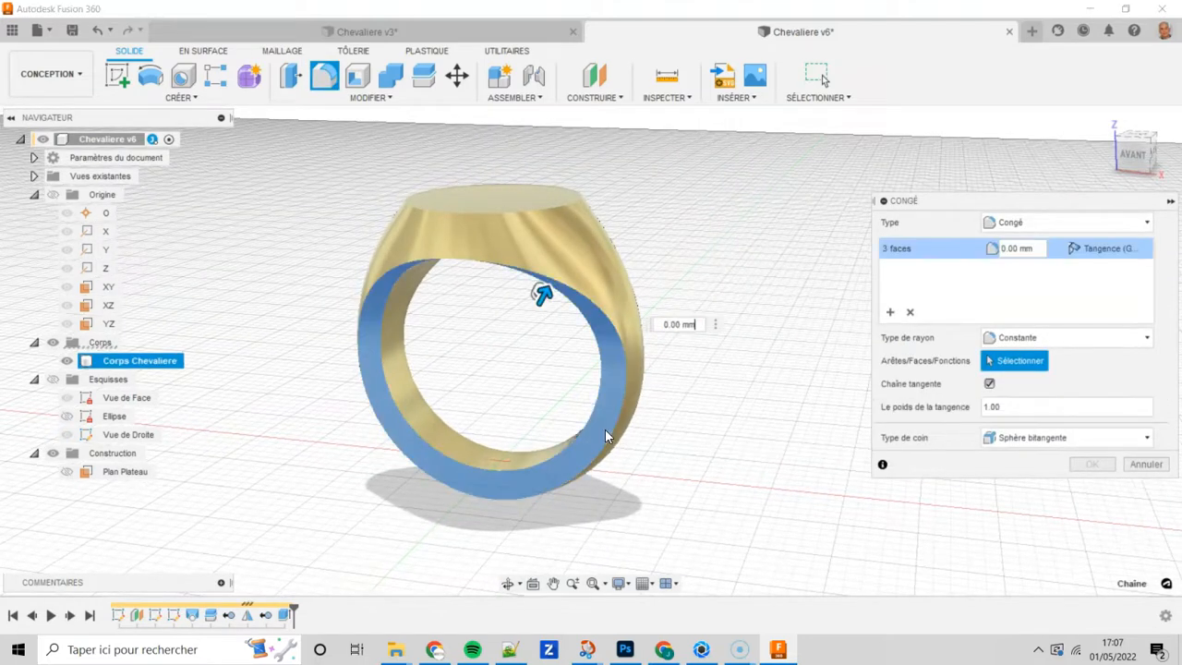
{"action": "left_click", "coordinate": [445, 435]}
{"action": "middle_click_drag", "start_coordinate": [647, 480], "coordinate": [564, 482], "text": "shift"}
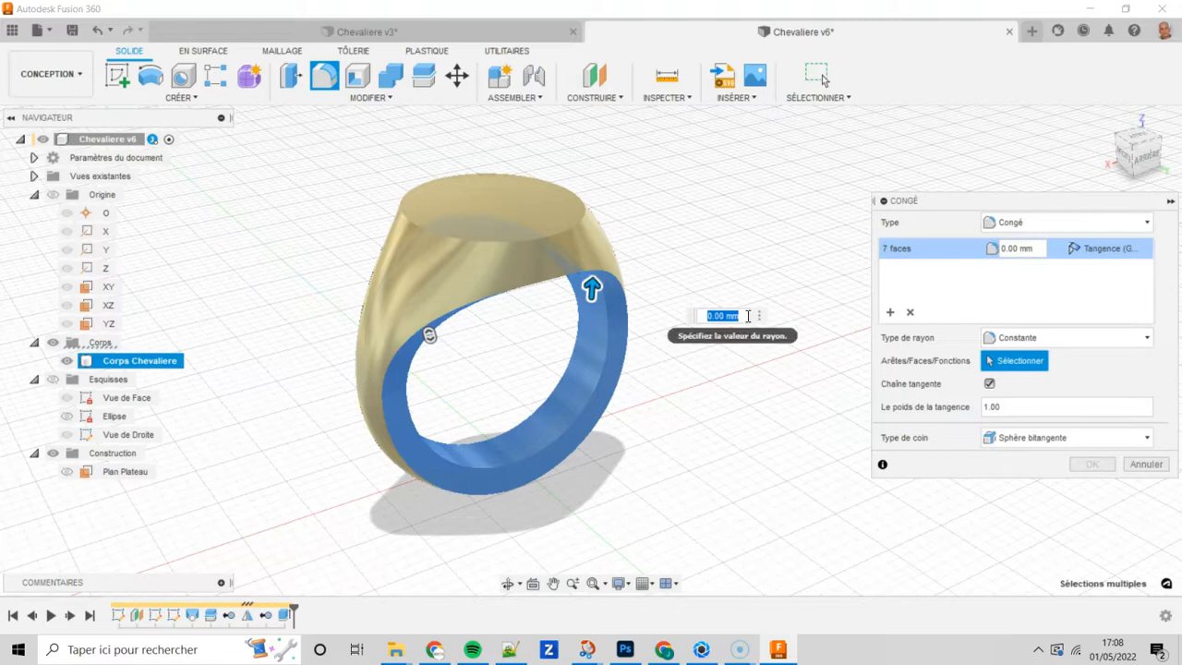
{"action": "type", "text": "0.3"}
{"action": "key", "text": "Return"}
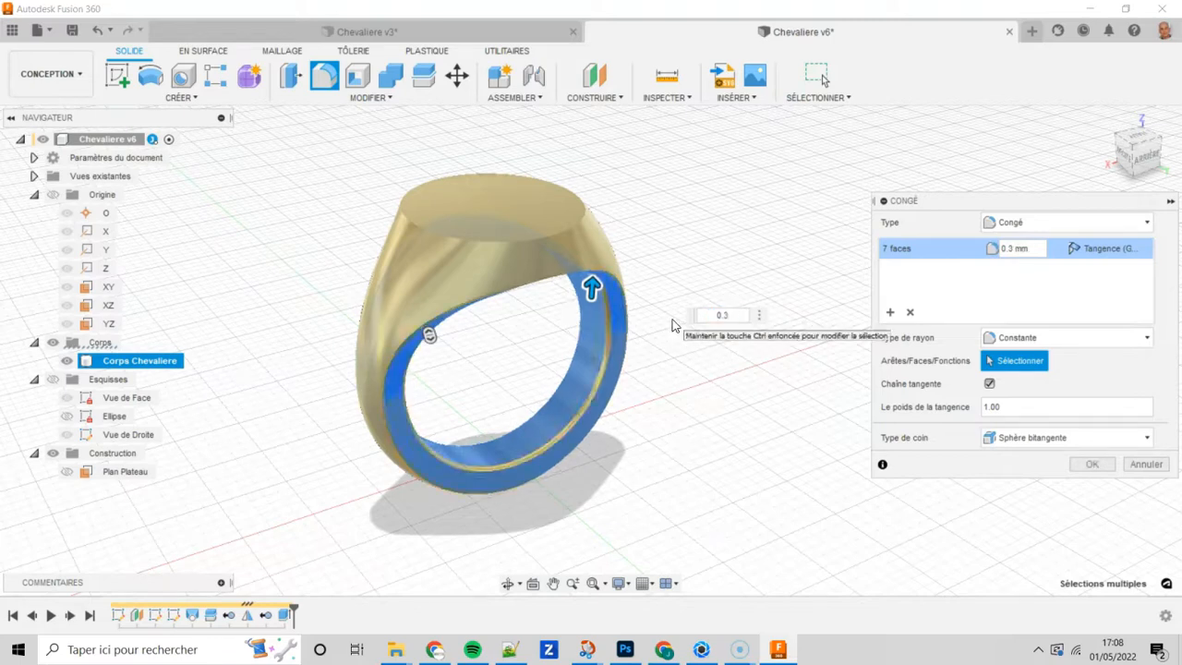
Step: Add the flat top face of the signet to the 0.3 mm fillet selection and apply the fillet
{"action": "middle_click_drag", "start_coordinate": [781, 398], "coordinate": [805, 473], "text": "shift"}
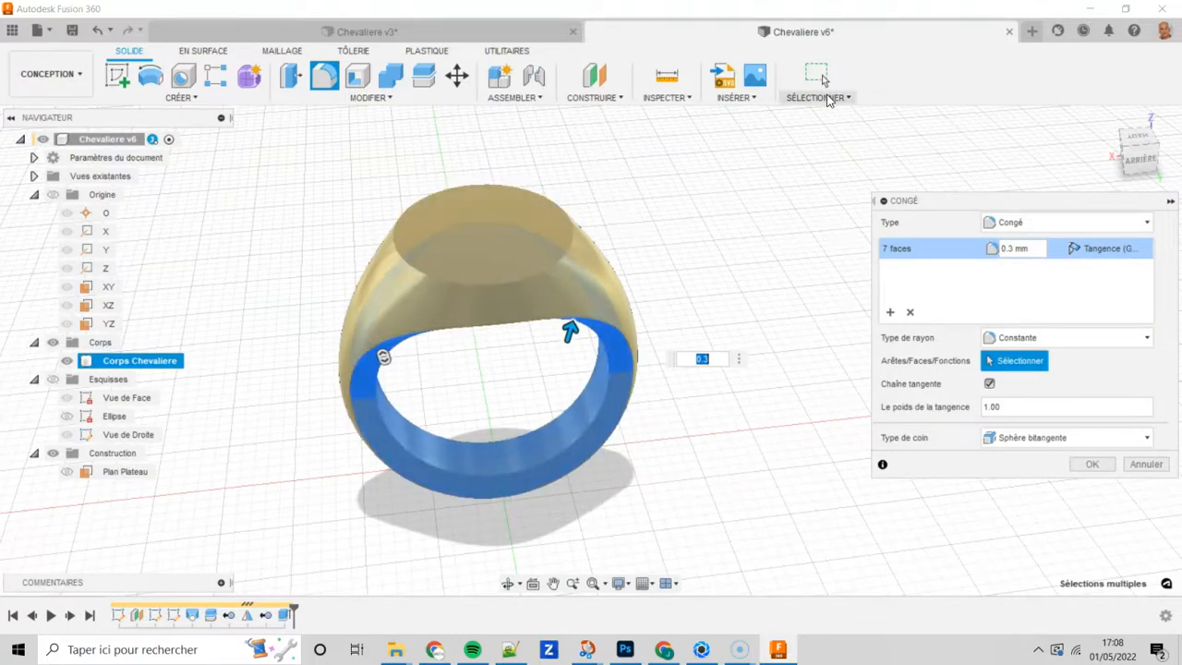
{"action": "left_click", "coordinate": [555, 218]}
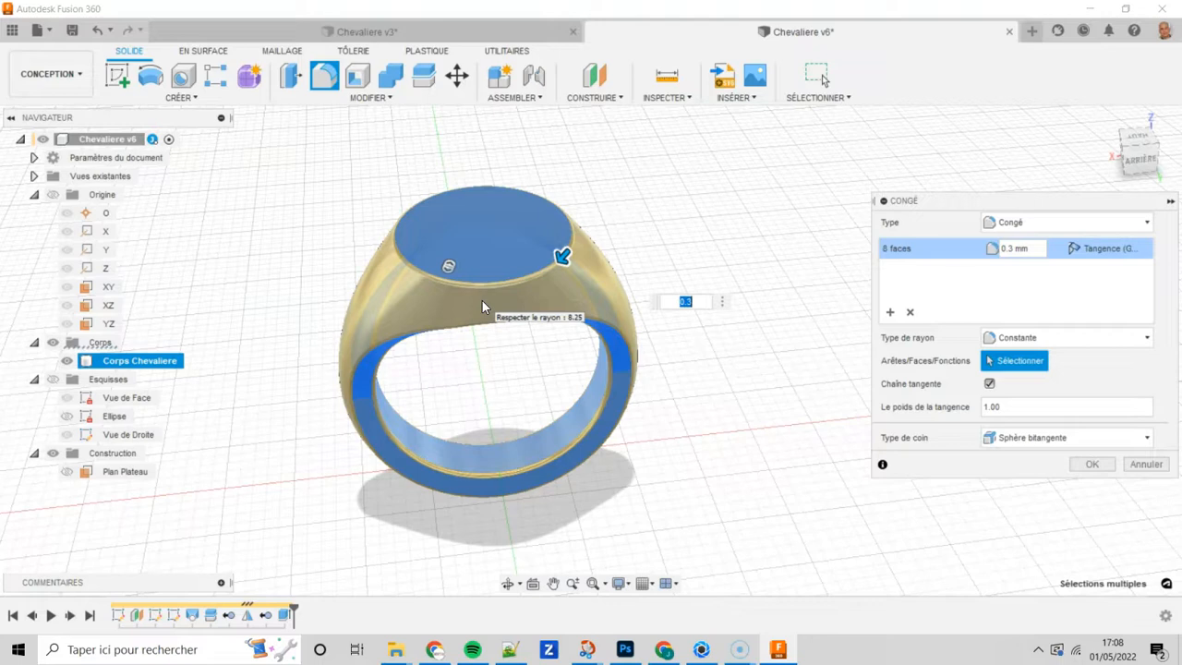
{"action": "middle_click_drag", "start_coordinate": [680, 397], "coordinate": [815, 330], "text": "shift"}
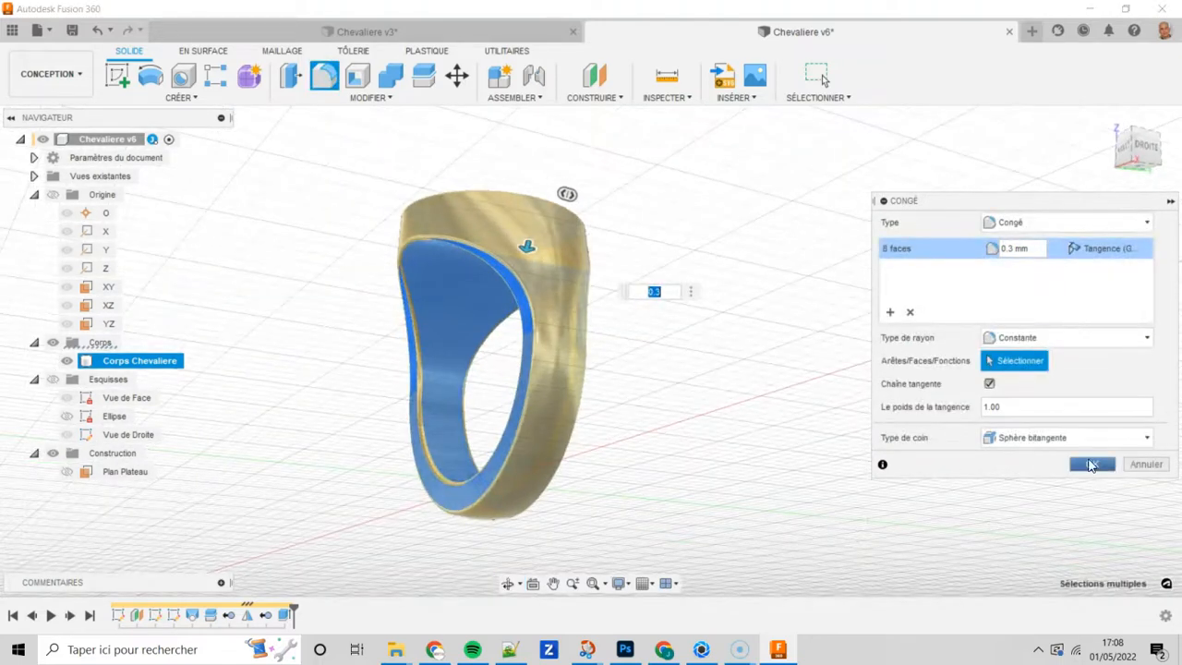
{"action": "left_click", "coordinate": [1092, 465]}
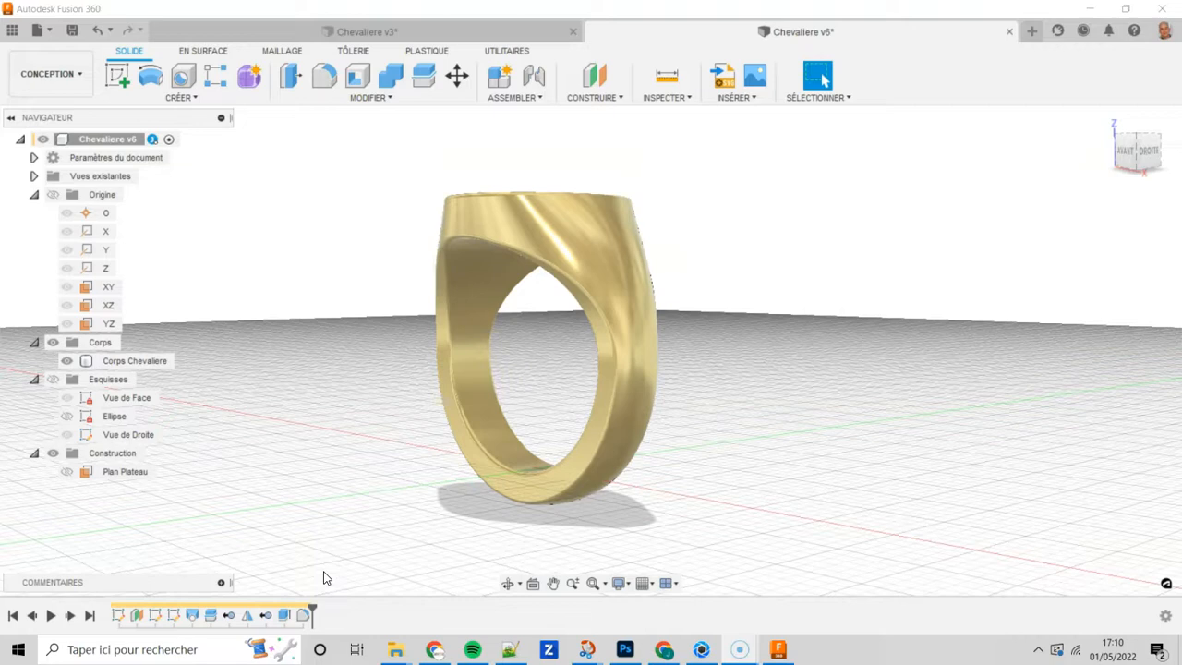
Step: Set the user parameter dia_bague to 17.9 mm to resize the ring
{"action": "middle_click_drag", "start_coordinate": [732, 424], "coordinate": [808, 387], "text": "shift"}
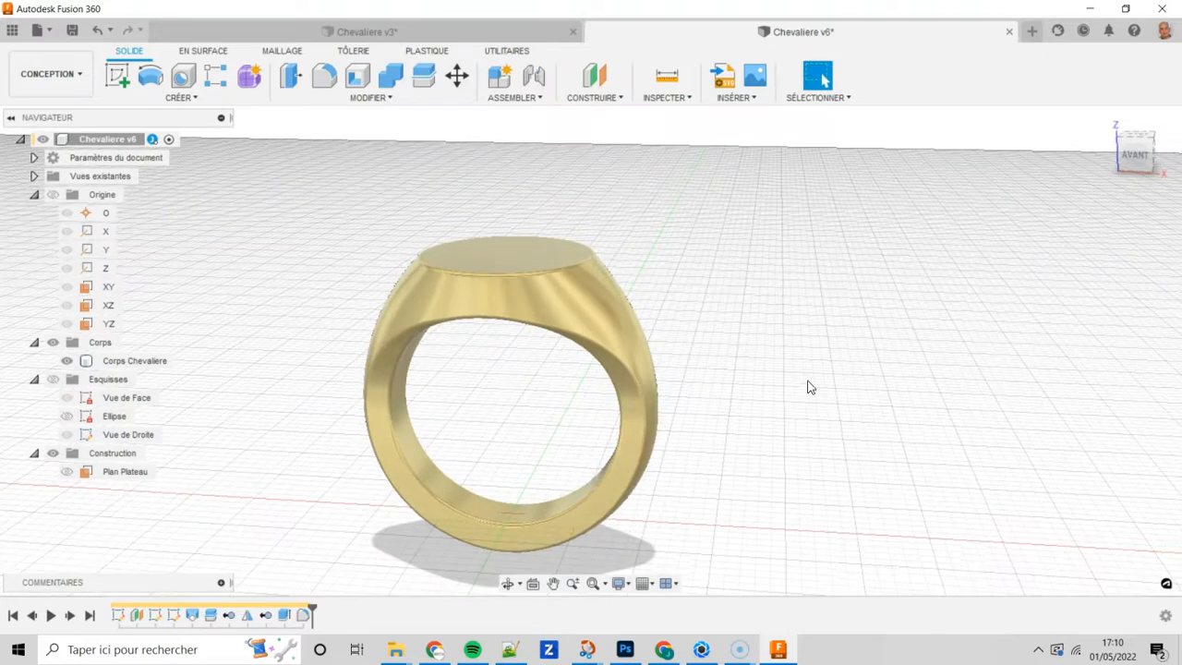
{"action": "left_click", "coordinate": [380, 99]}
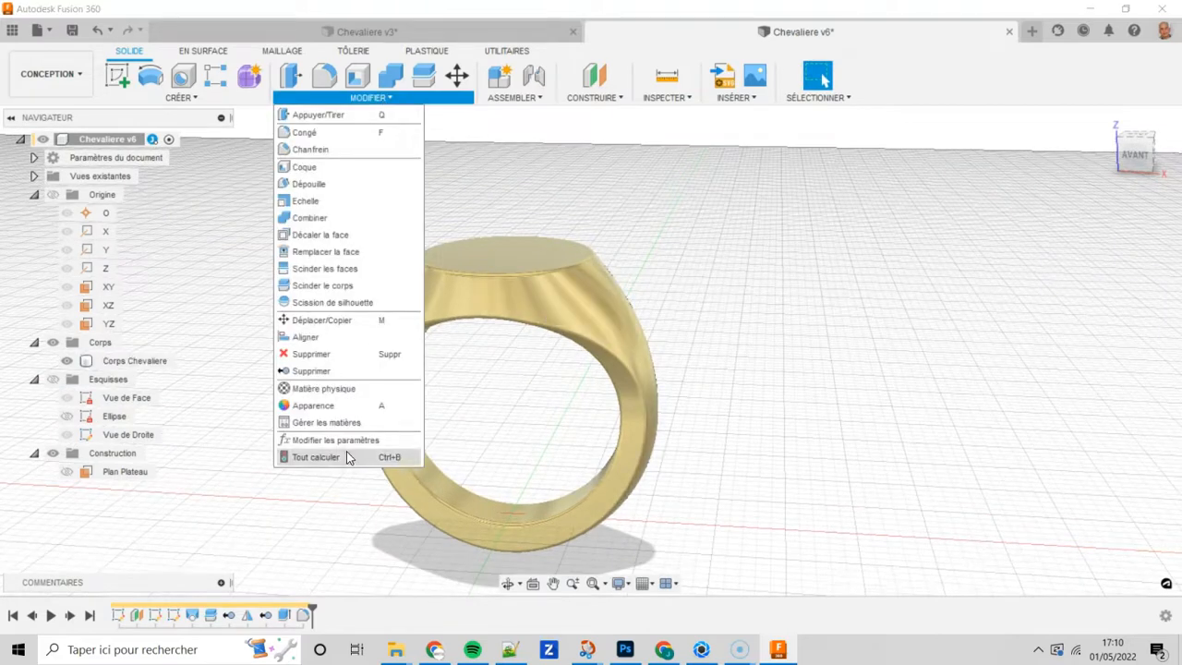
{"action": "left_click", "coordinate": [323, 440]}
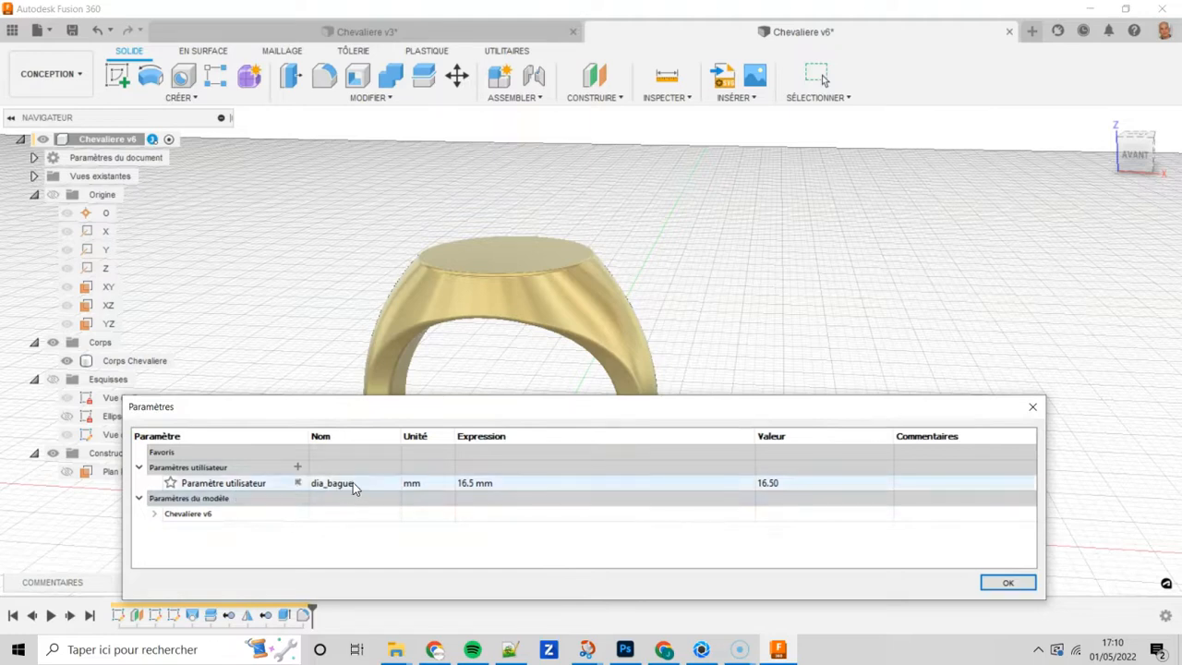
{"action": "double_click", "coordinate": [500, 487]}
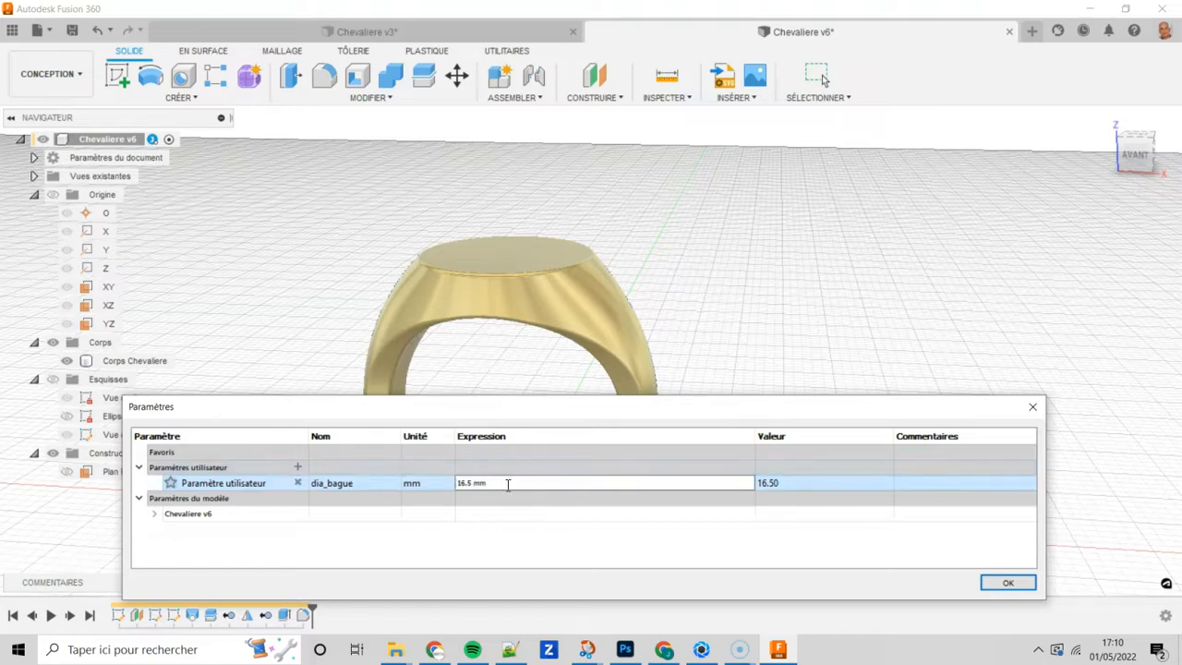
{"action": "type", "text": "d"}
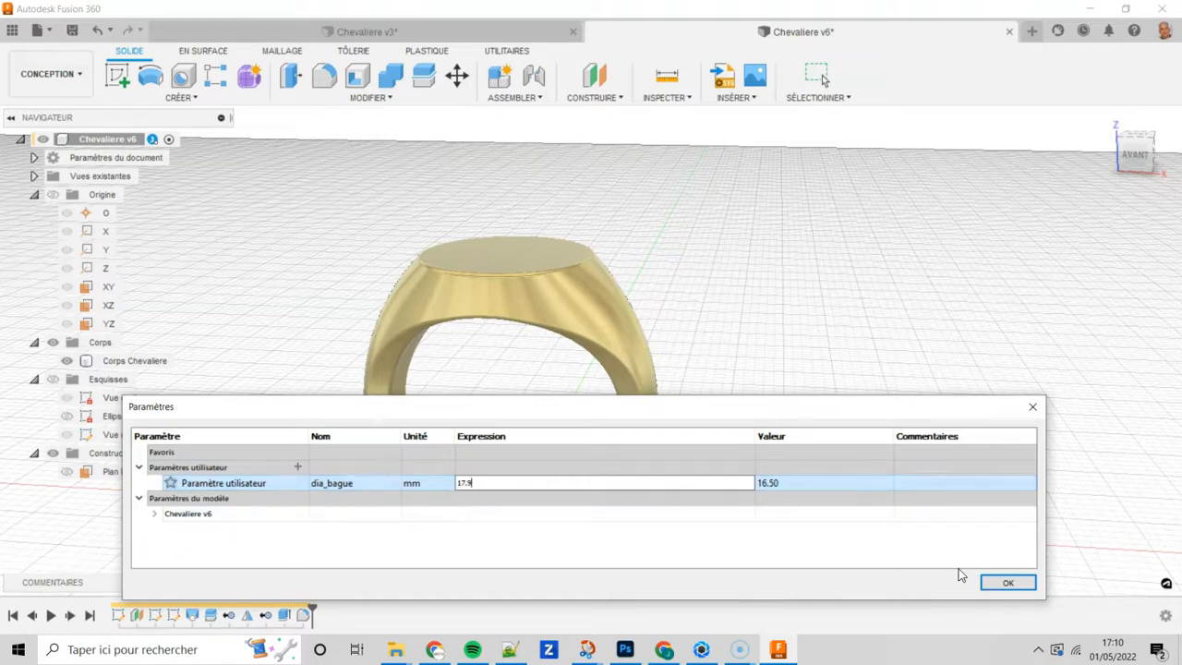
{"action": "left_click", "coordinate": [1008, 584]}
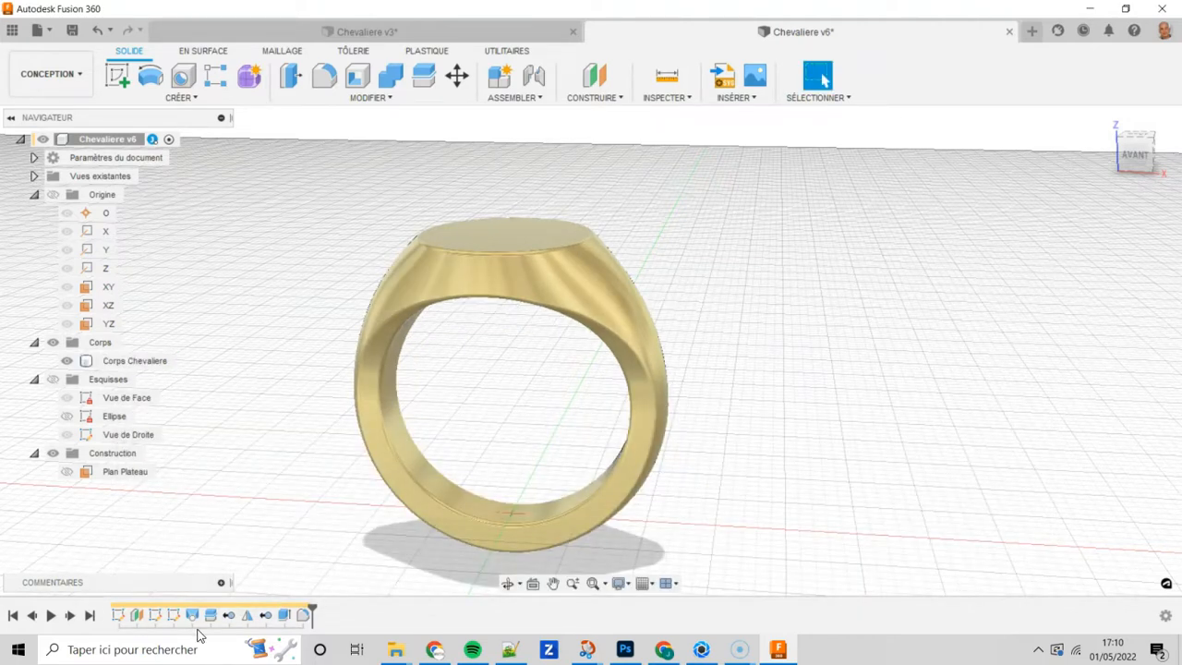
Step: Edit the Ellipse sketch, set the ellipse's height dimension to 16 mm, and finish the sketch
{"action": "middle_click_drag", "start_coordinate": [888, 441], "coordinate": [828, 394]}
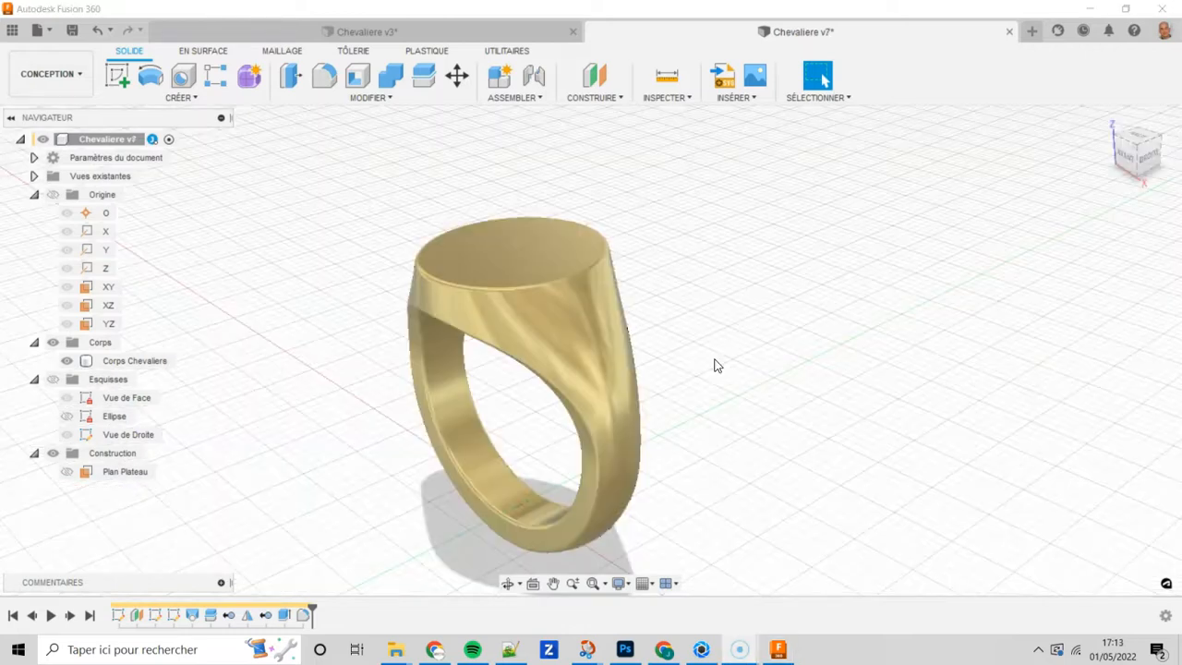
{"action": "middle_click_drag", "start_coordinate": [805, 346], "coordinate": [636, 306], "text": "shift"}
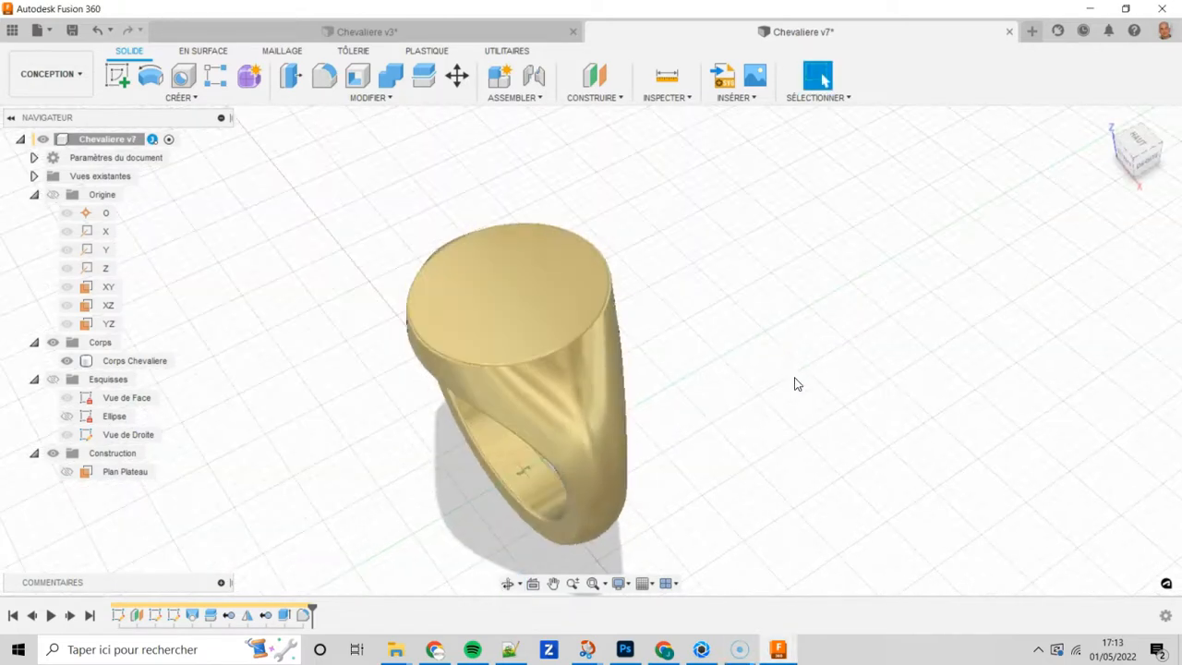
{"action": "middle_click_drag", "start_coordinate": [905, 325], "coordinate": [854, 322], "text": "shift"}
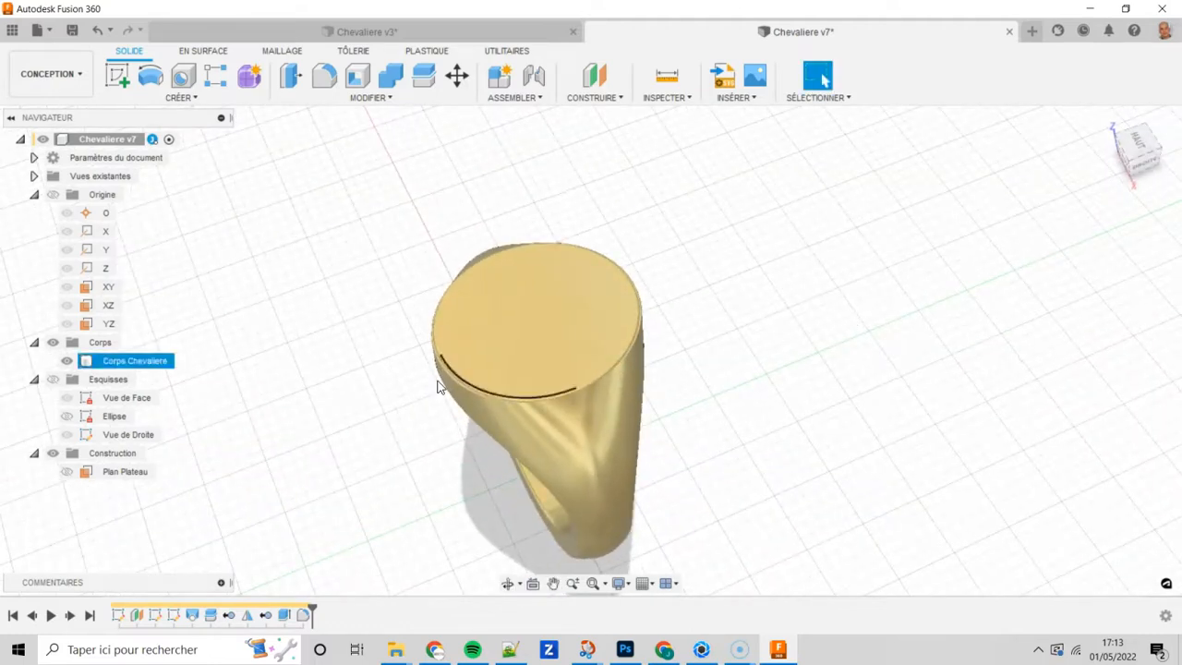
{"action": "right_click", "coordinate": [114, 416]}
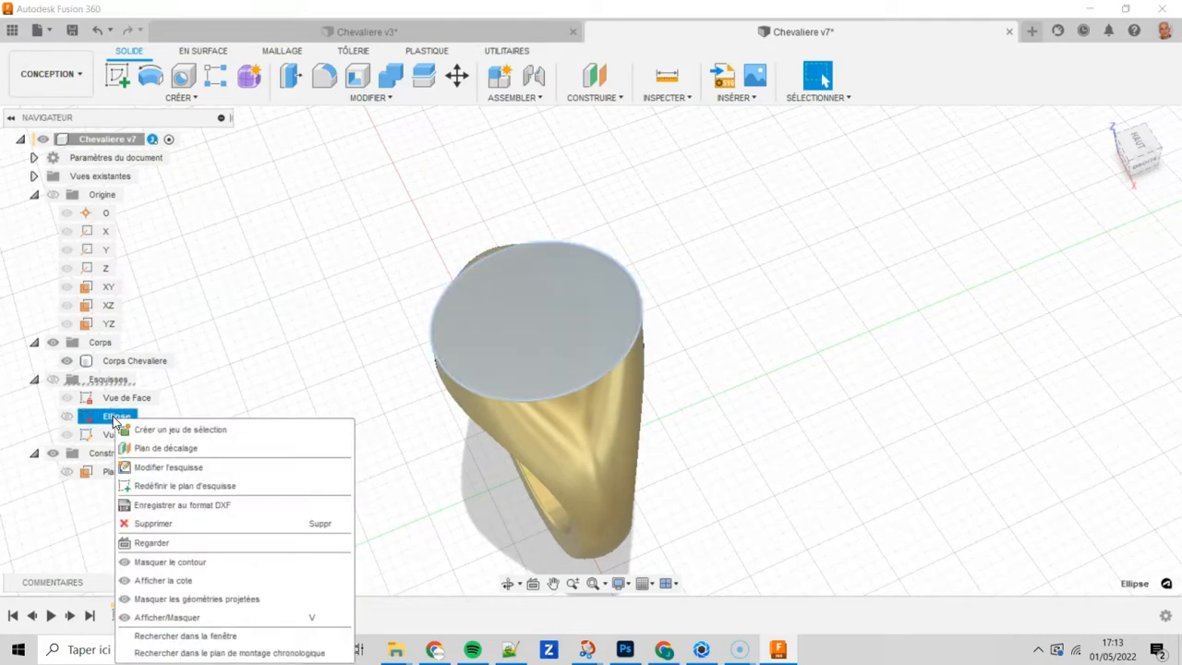
{"action": "left_click", "coordinate": [173, 469]}
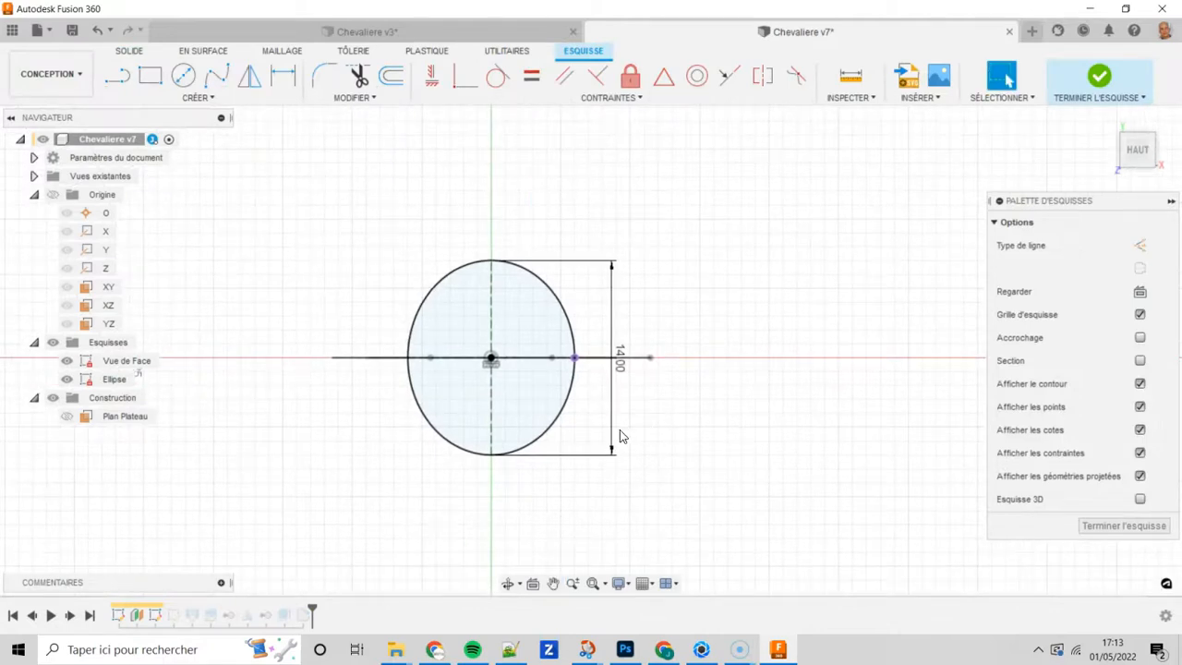
{"action": "double_click", "coordinate": [611, 429]}
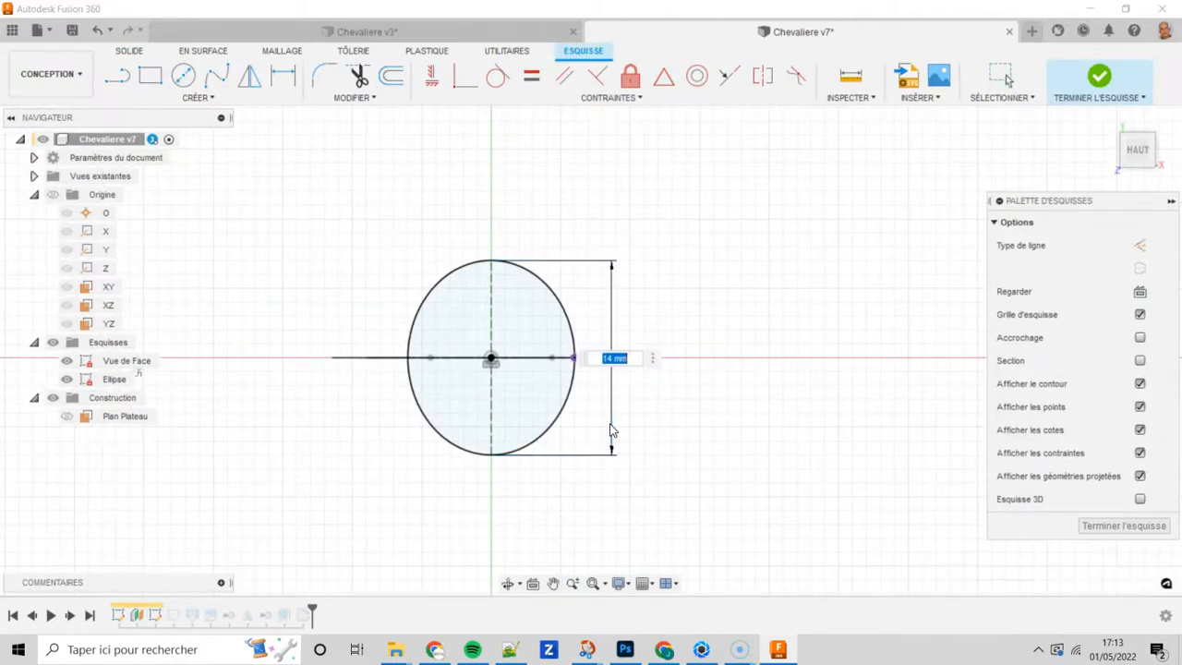
{"action": "type", "text": "16"}
{"action": "key", "text": "Return"}
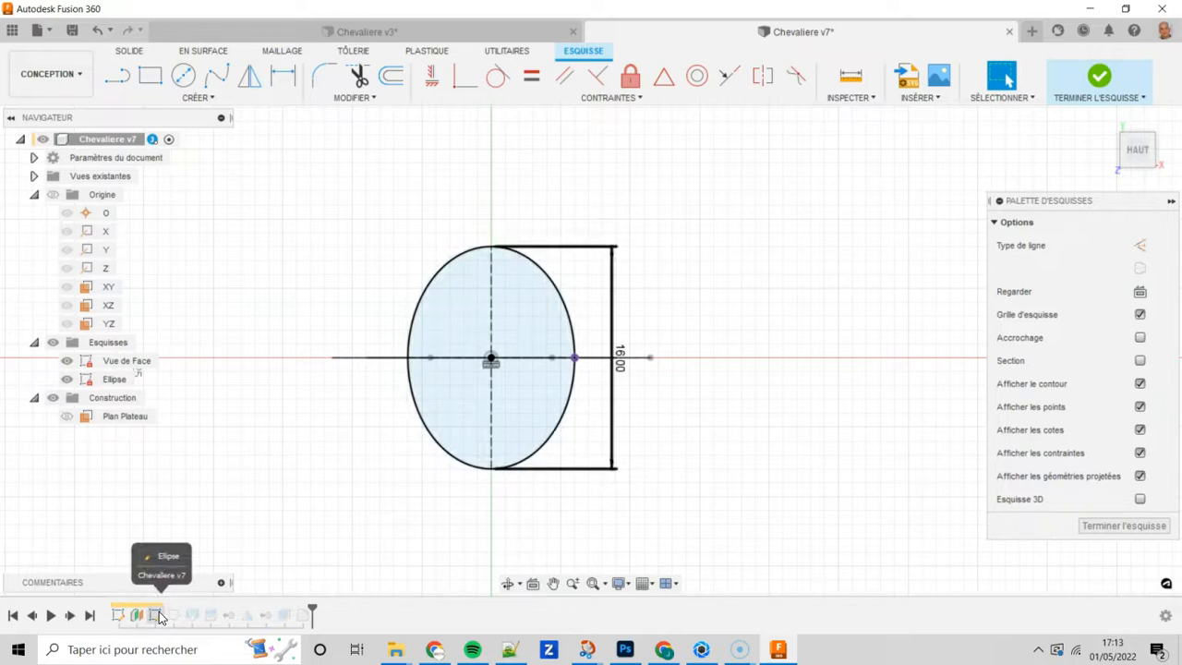
{"action": "left_click", "coordinate": [1099, 77]}
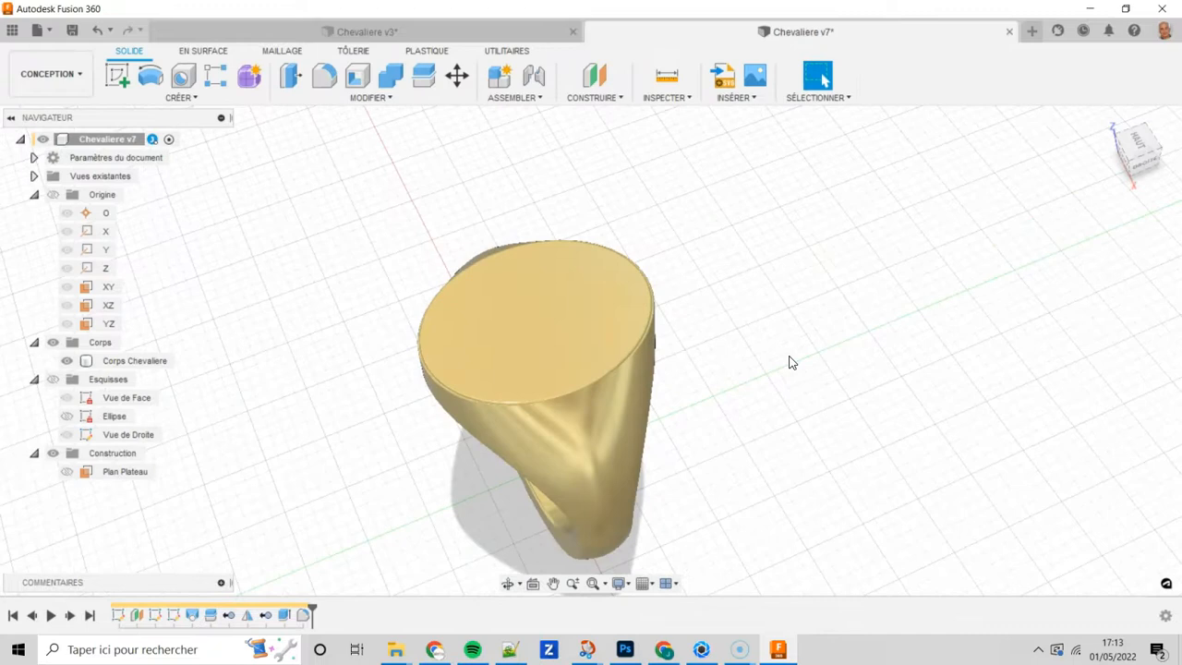
Step: Undo the last change to the ellipse's height dimension and finish the sketch
{"action": "mouse_move", "coordinate": [772, 383]}
{"action": "middle_mouse_down"}
{"action": "mouse_move", "coordinate": [761, 343]}
{"action": "mouse_move", "coordinate": [707, 329]}
{"action": "mouse_move", "coordinate": [787, 379]}
{"action": "middle_mouse_up"}
{"action": "left_click", "coordinate": [592, 234]}
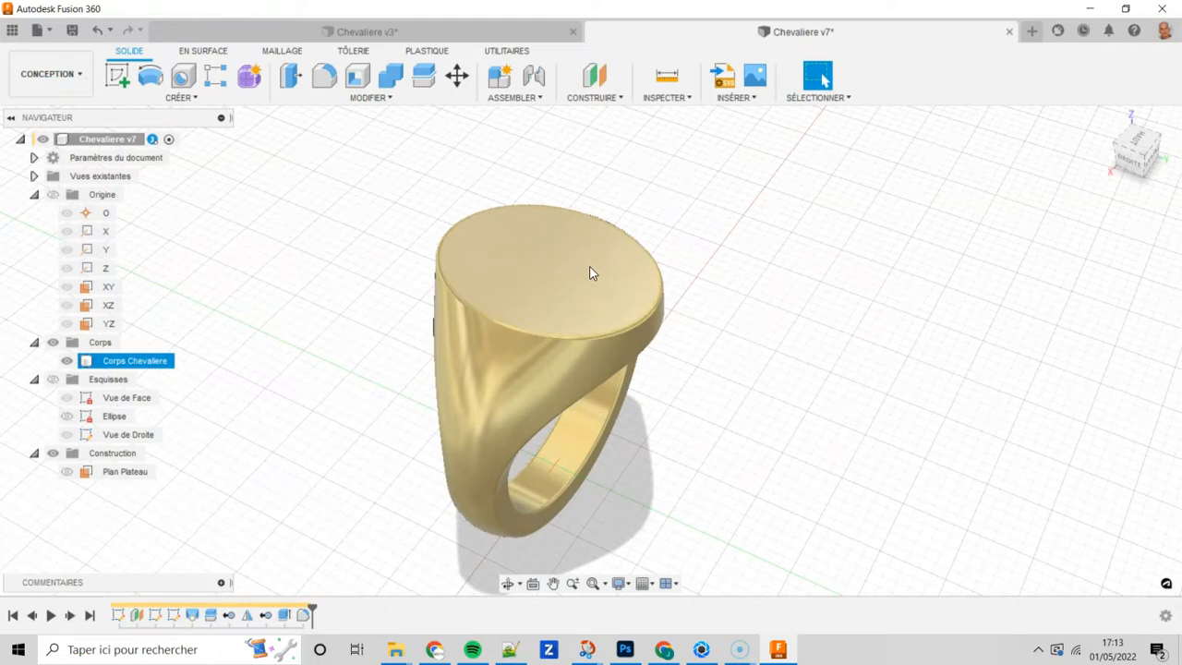
{"action": "left_click", "coordinate": [684, 238]}
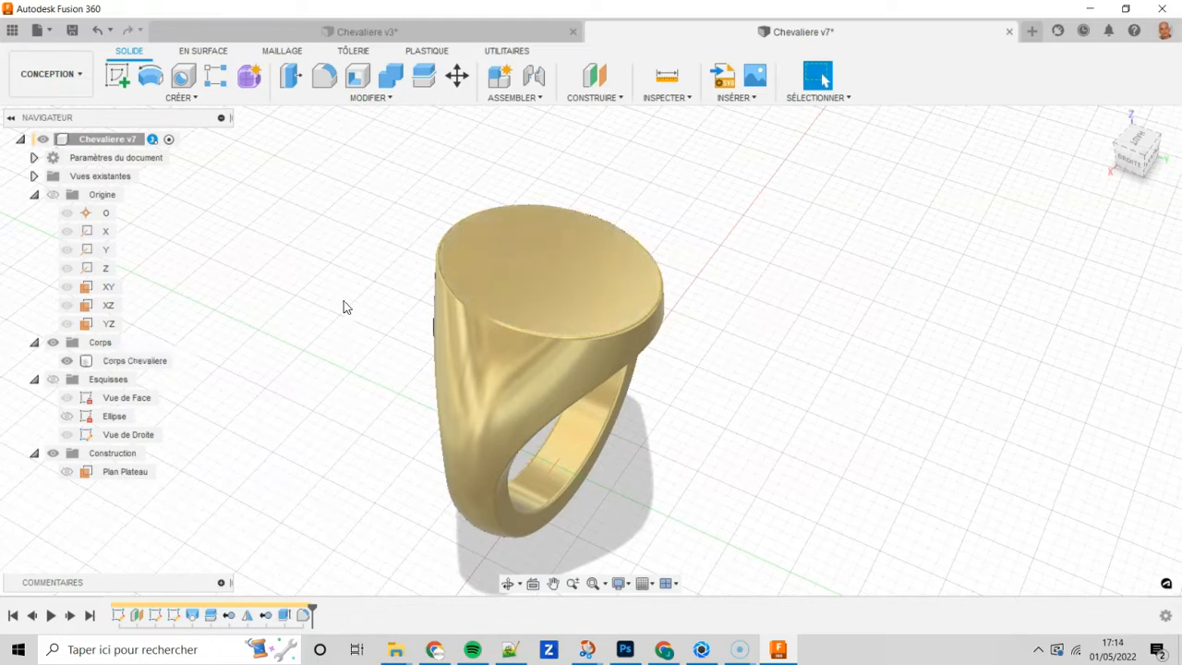
{"action": "left_click", "coordinate": [99, 32]}
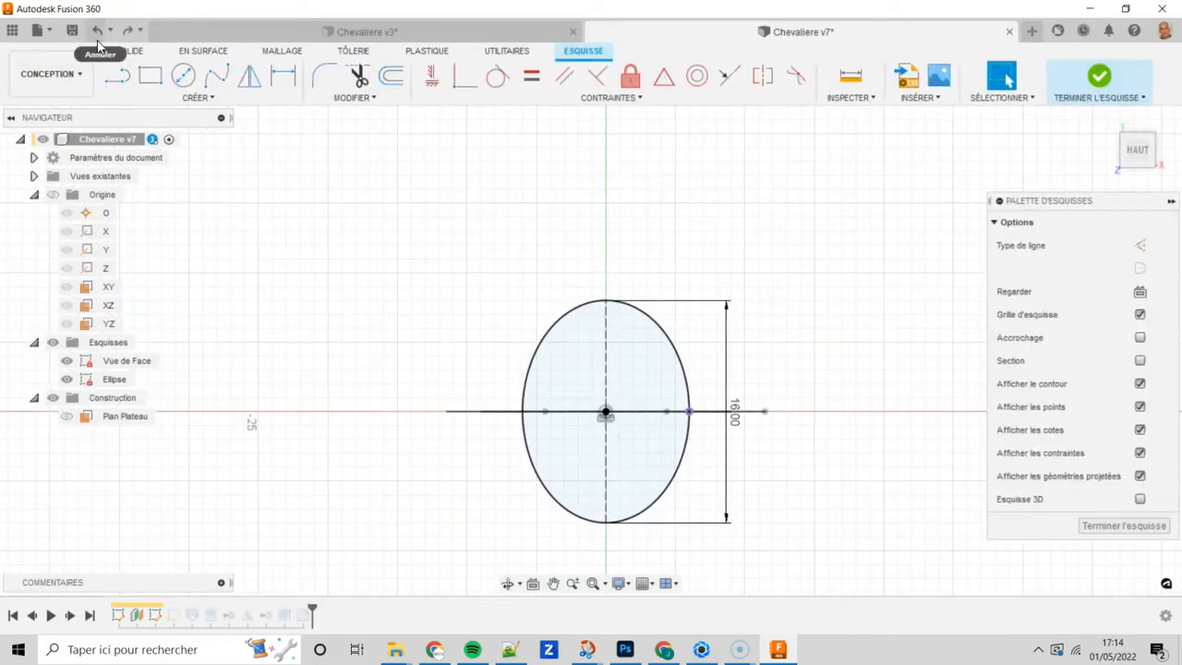
{"action": "left_click", "coordinate": [100, 32]}
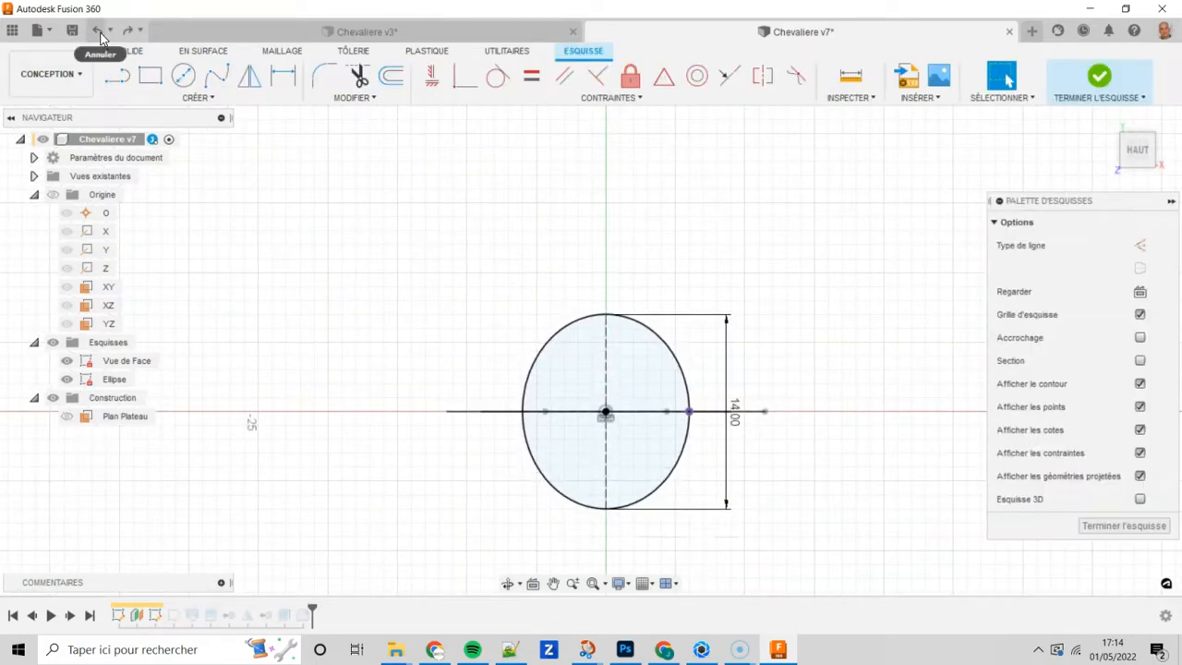
{"action": "left_click", "coordinate": [1112, 96]}
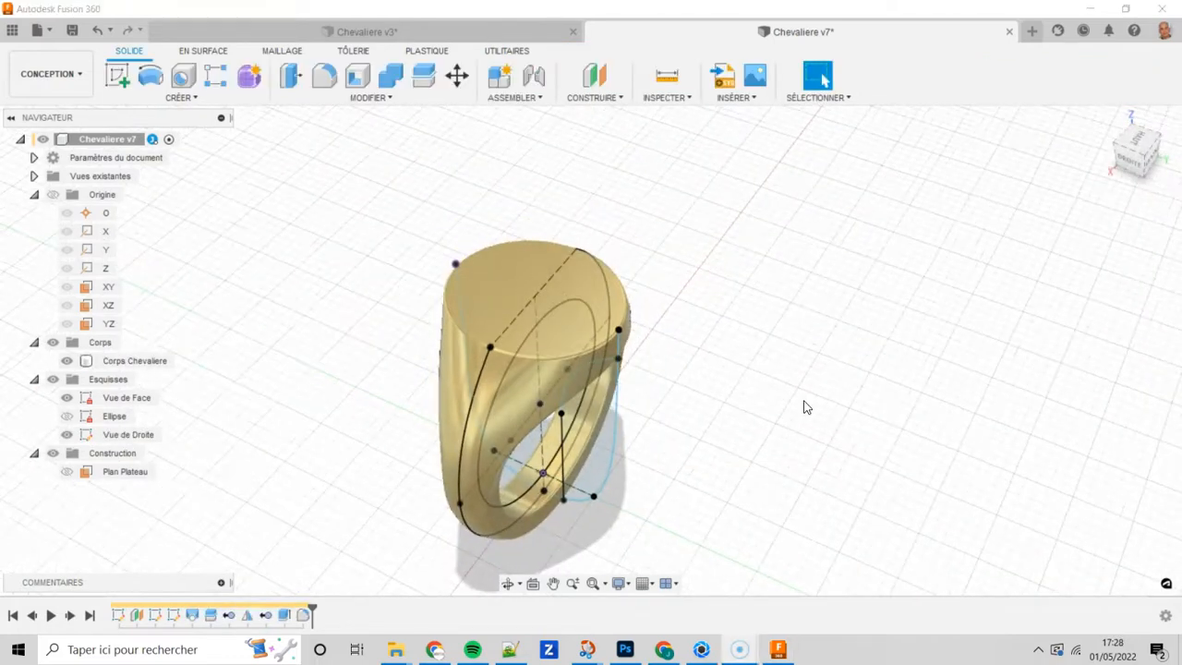